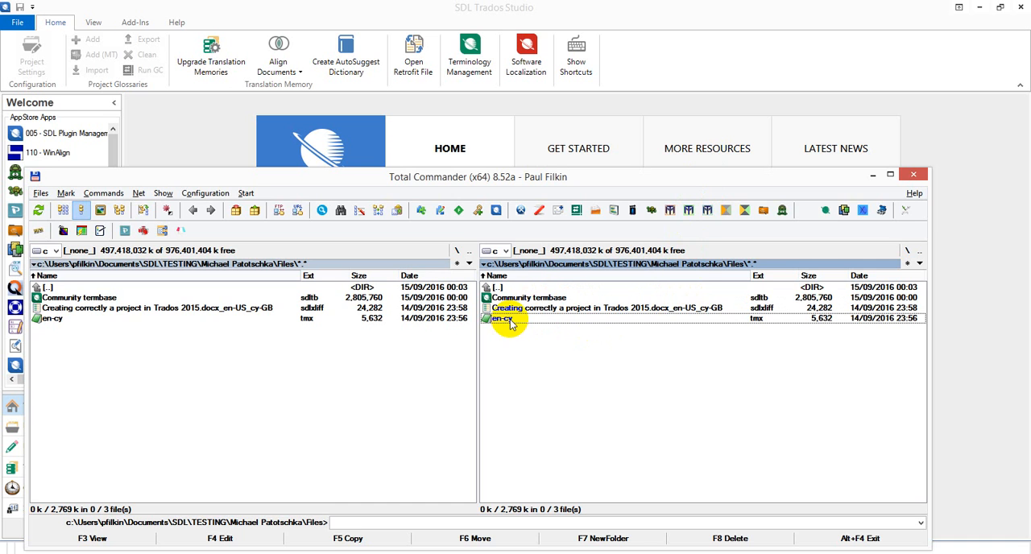
Switch to SDL Trados Studio and open Creating correctly a project in Trados 2015.docx_en-US_cy-GB.sdlxliff for translation as a single document
click(675, 79)
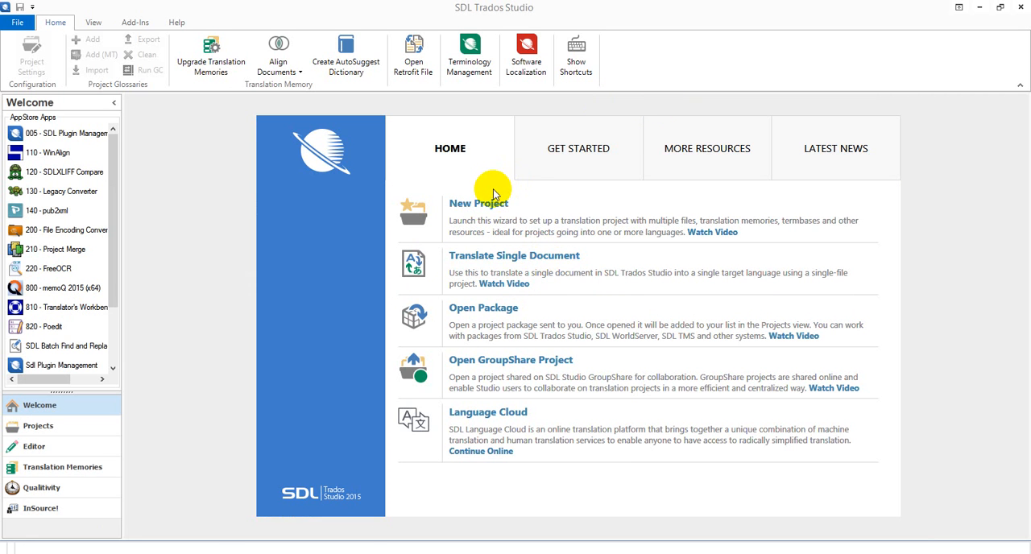
click(509, 258)
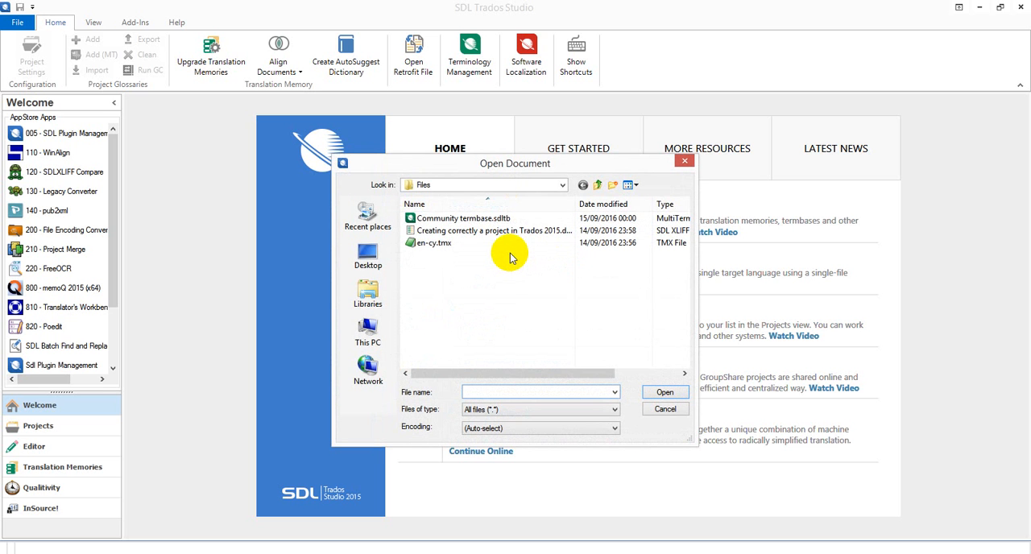
click(439, 232)
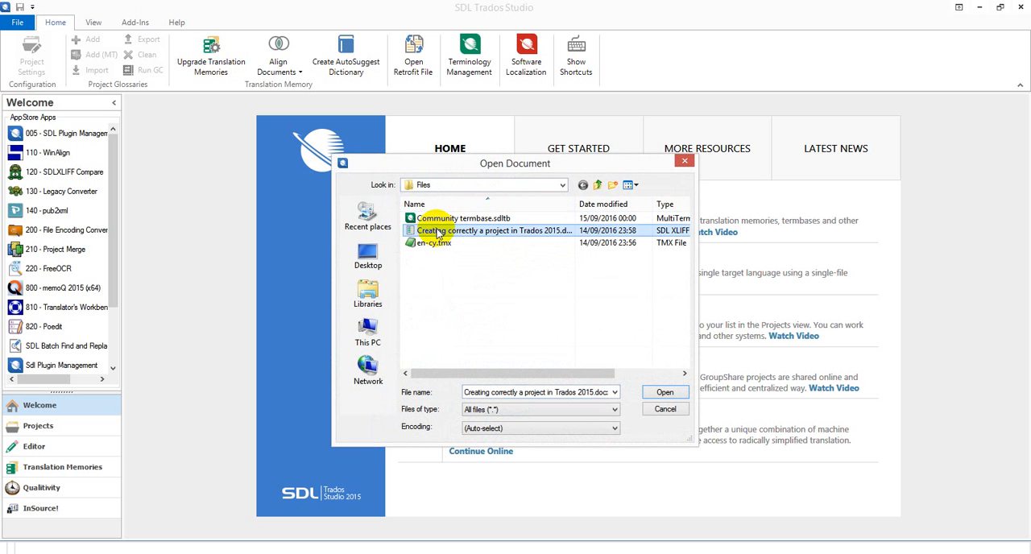
click(665, 394)
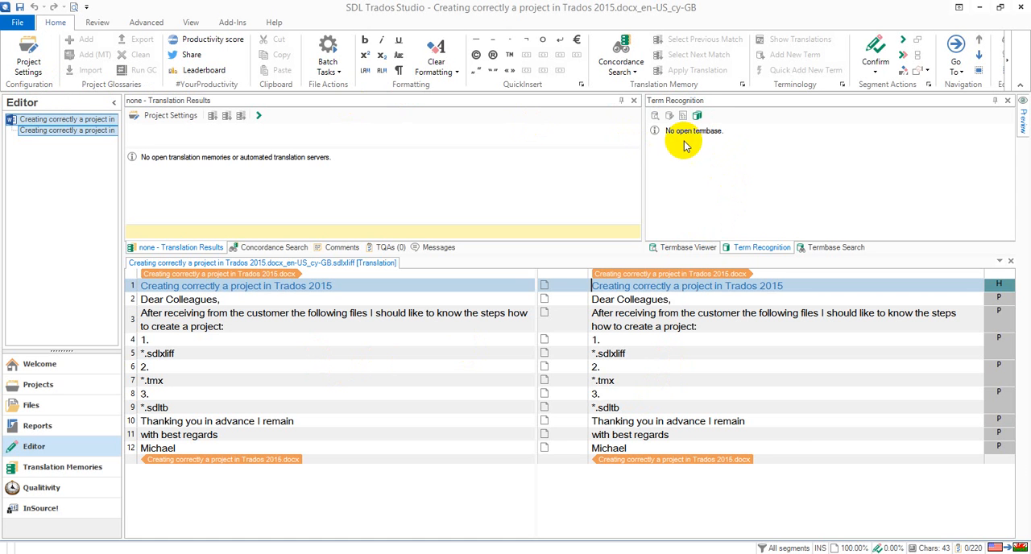
Add the file-based termbase Community termbase.sdltb to the project, check its language mapping, and apply the project settings
click(697, 118)
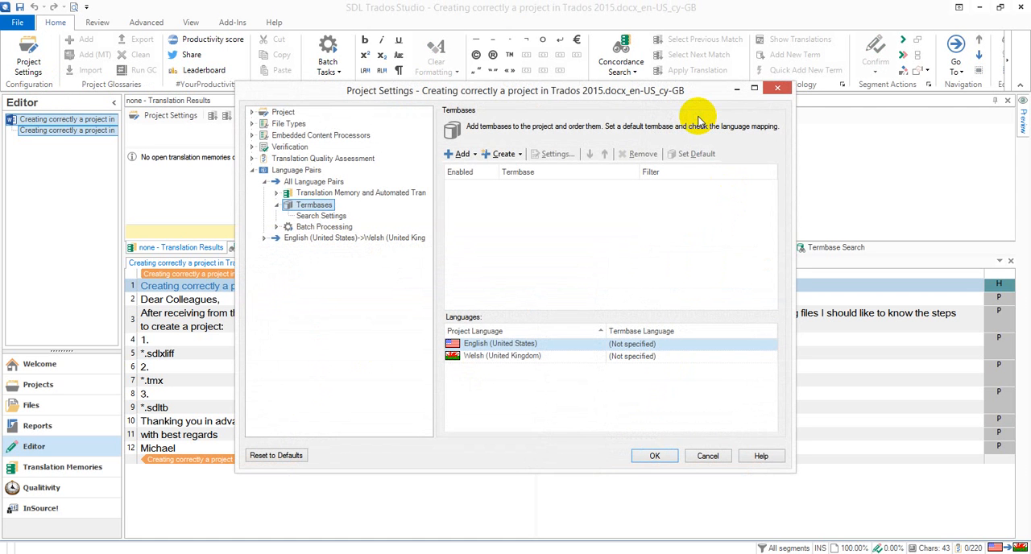
click(463, 154)
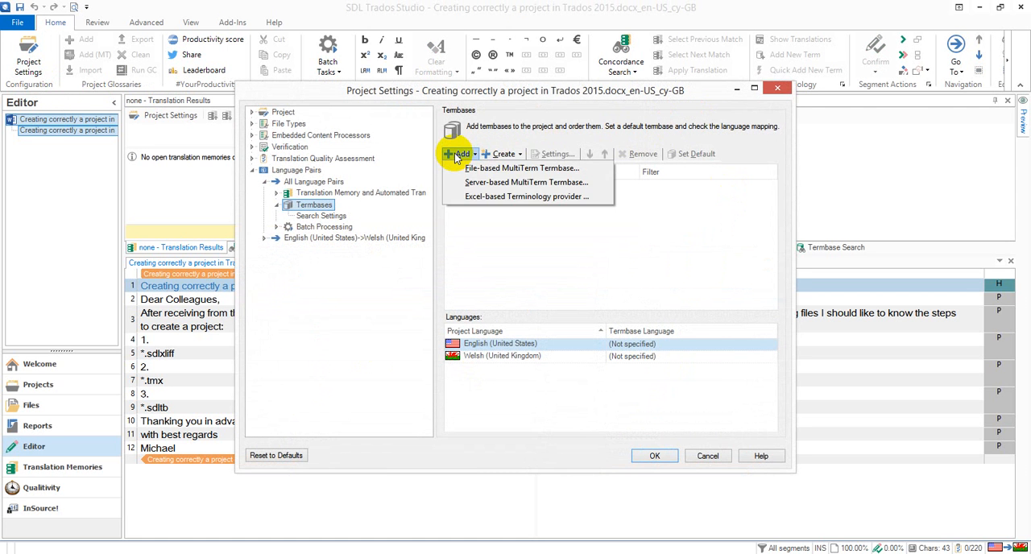
click(484, 167)
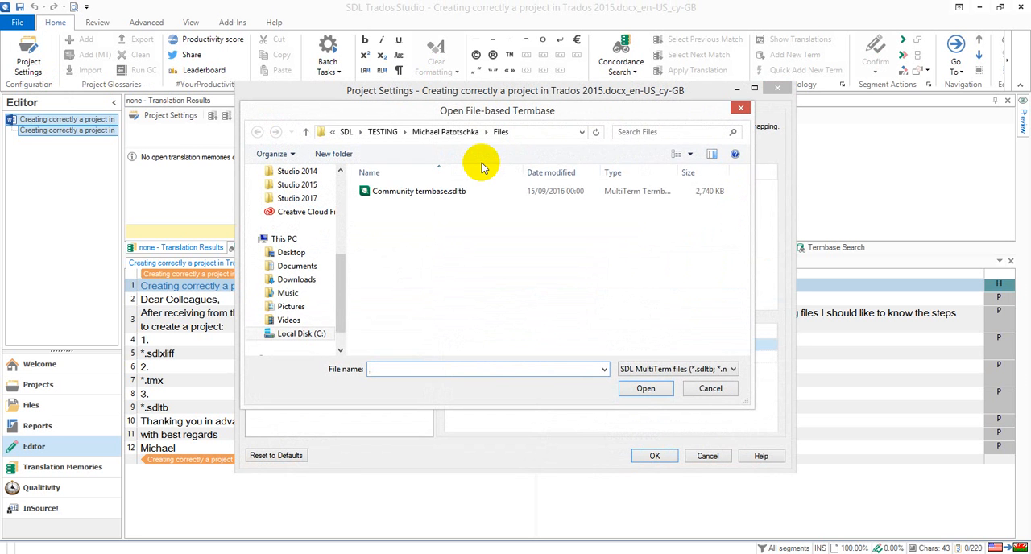
click(434, 194)
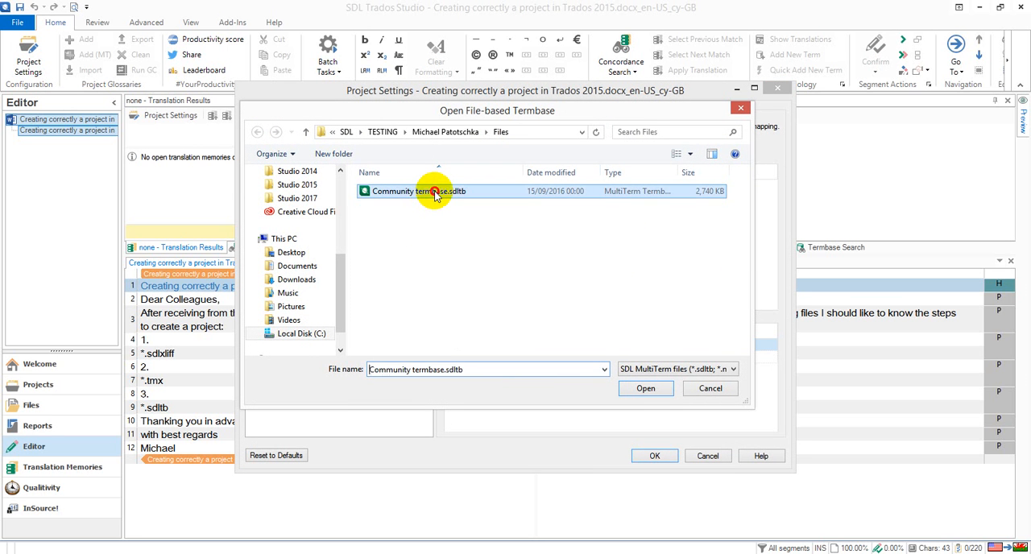
click(642, 391)
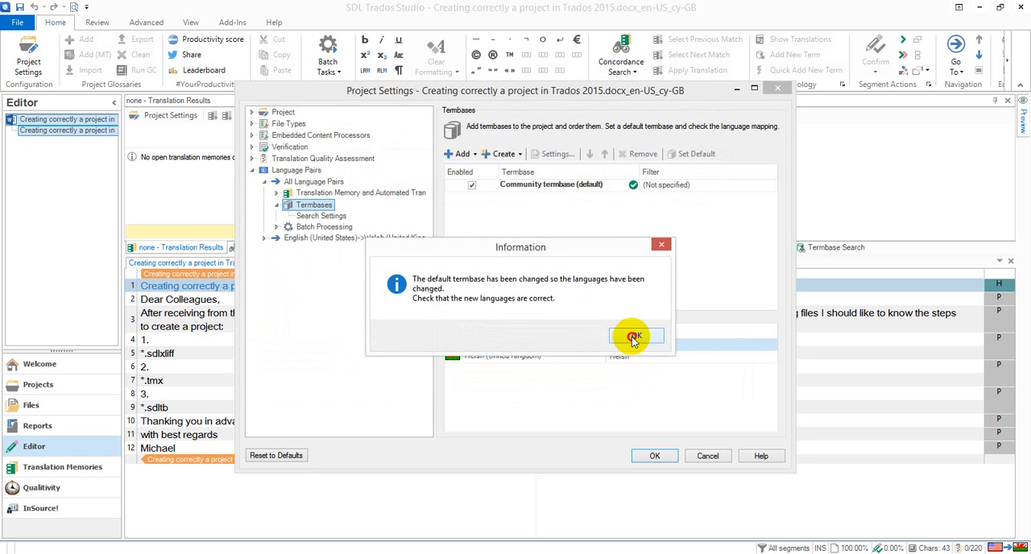
click(633, 335)
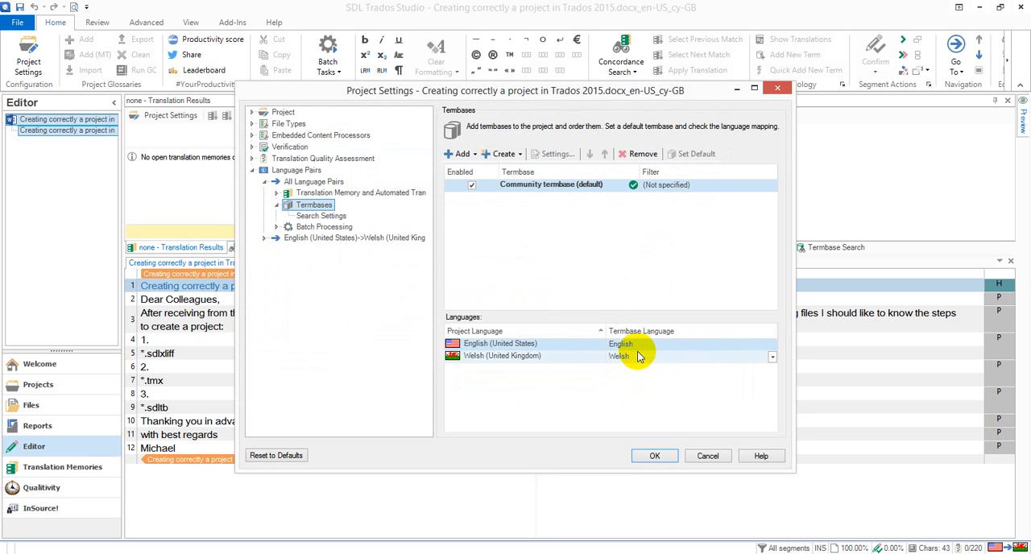
click(772, 344)
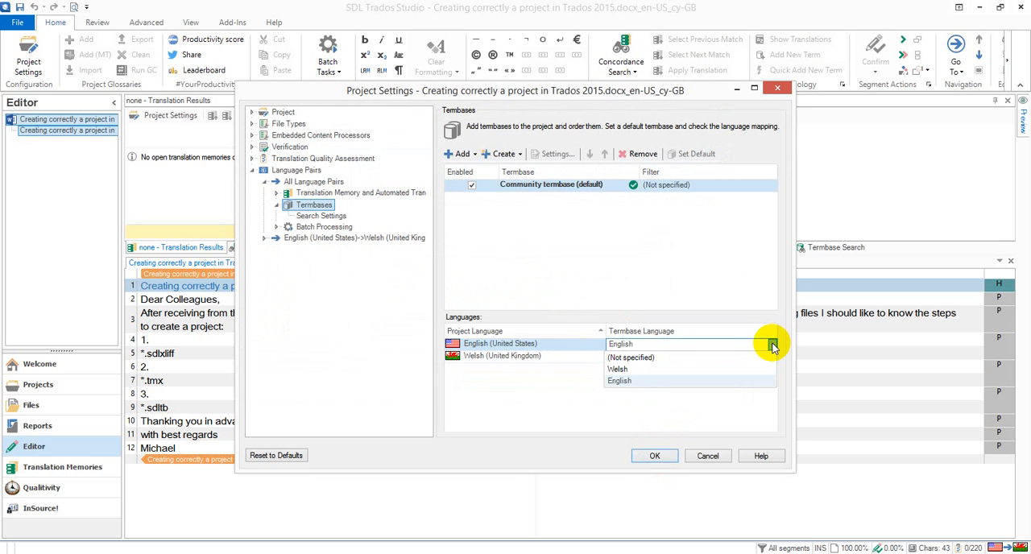
click(772, 344)
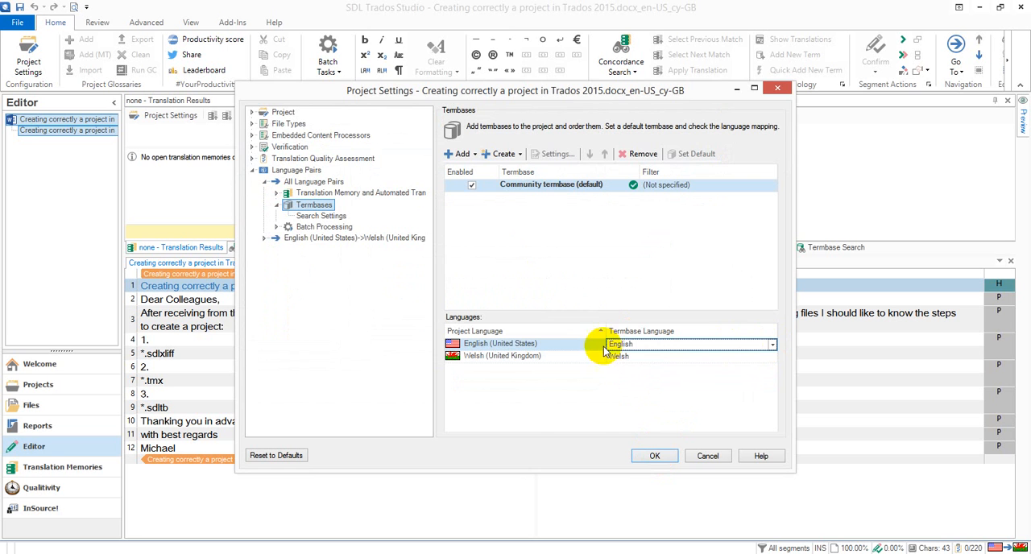
click(655, 456)
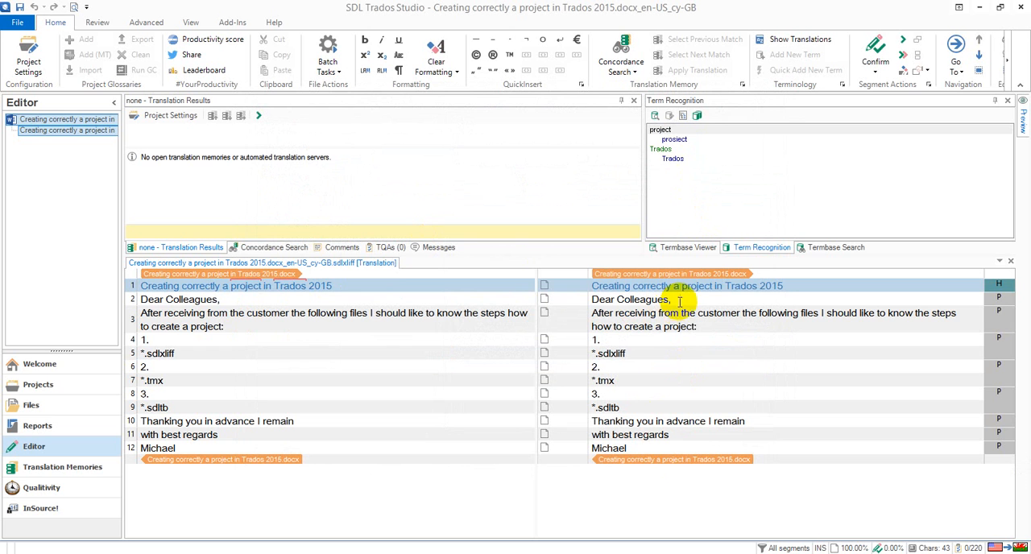
Check the recognized terms for segment 3 and return to segment 1
click(720, 323)
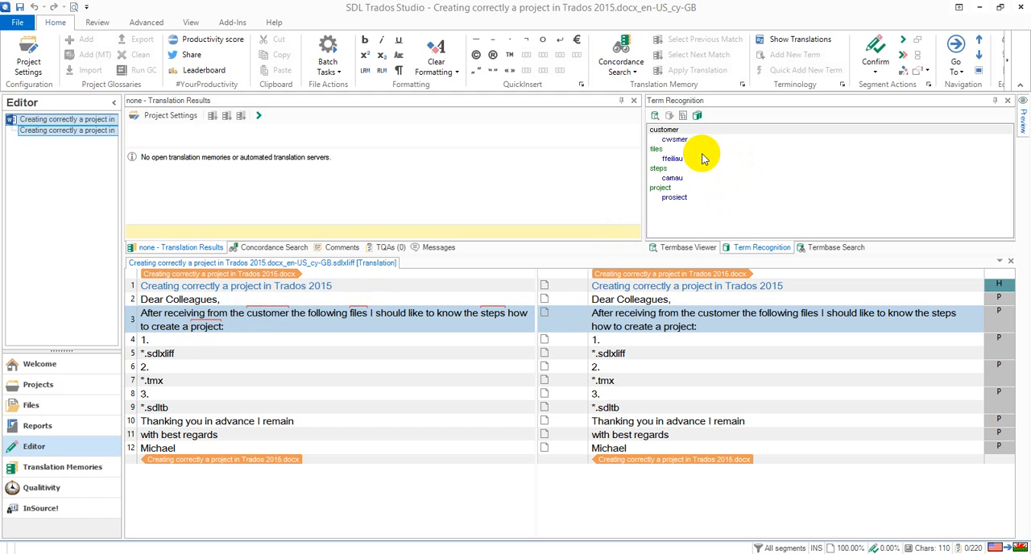
click(592, 286)
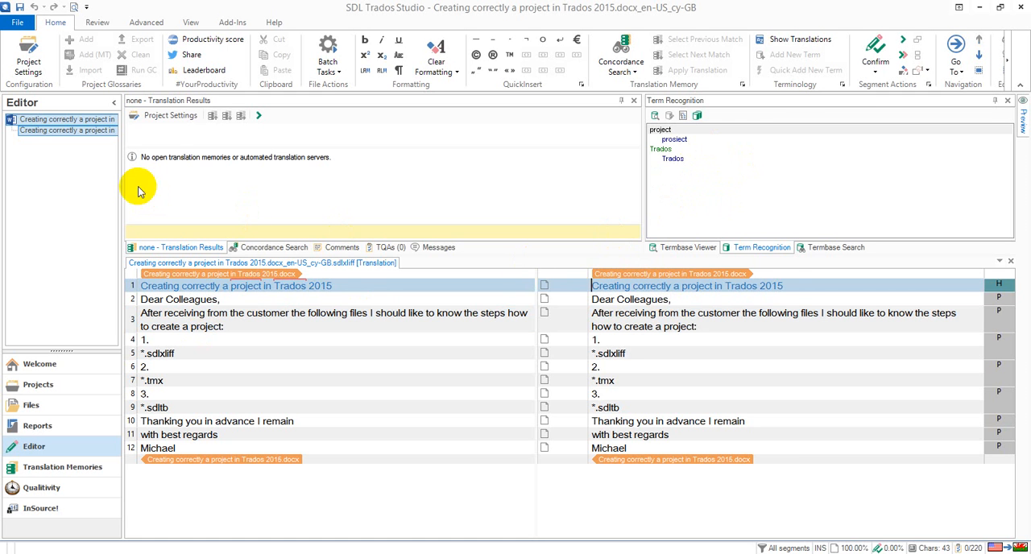
Add the TMX file en-cy.tmx as a file-based translation memory for all language pairs in the project settings
click(161, 117)
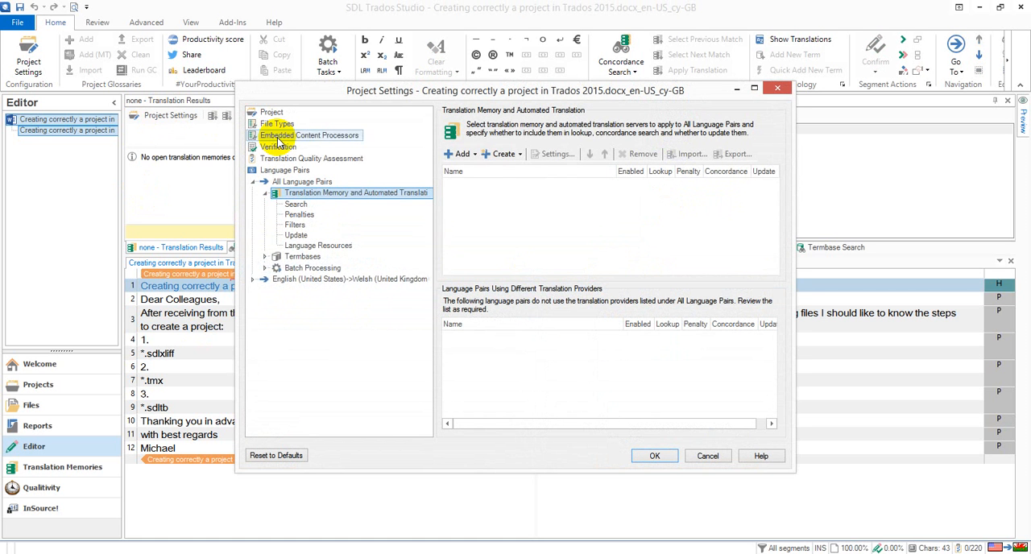
click(463, 155)
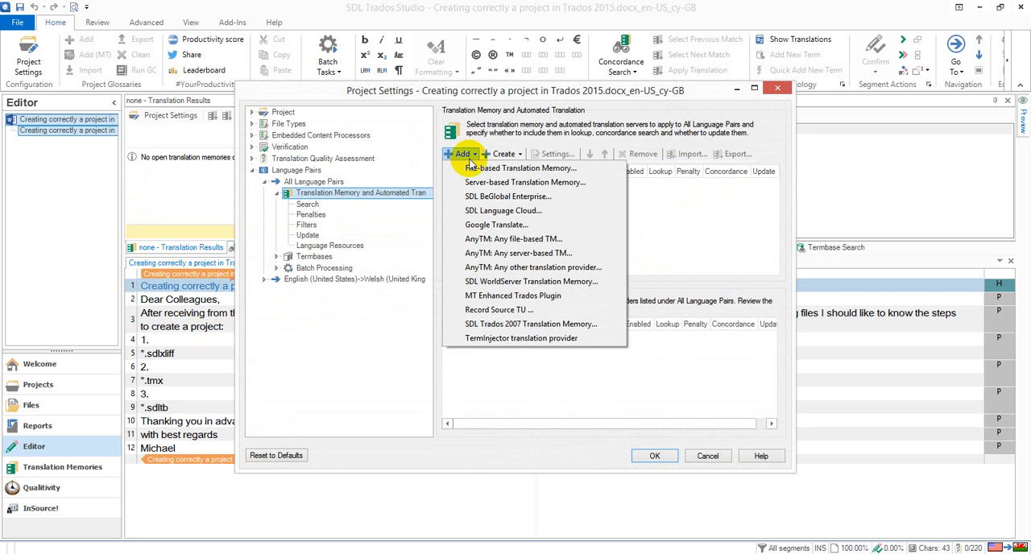
click(472, 167)
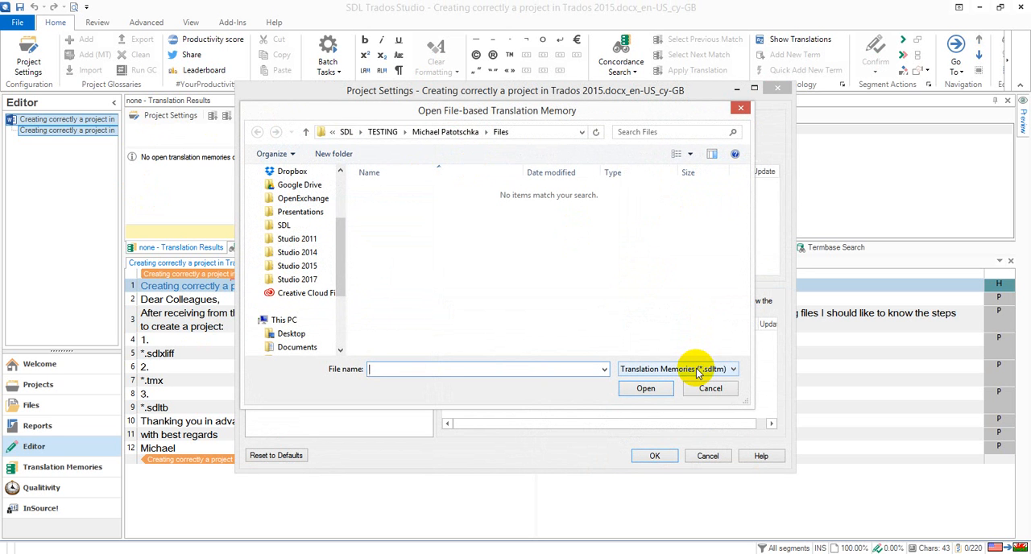
click(696, 368)
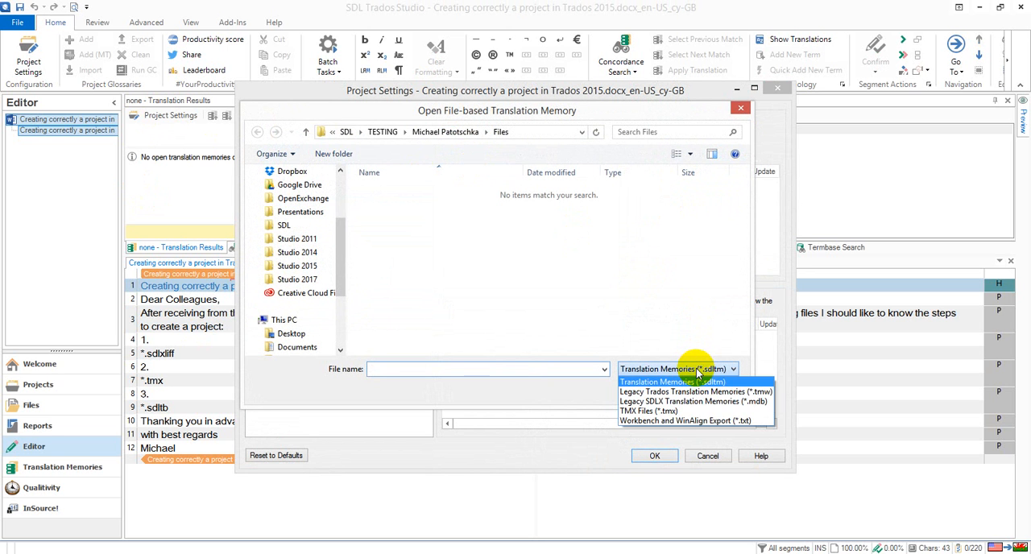
click(684, 412)
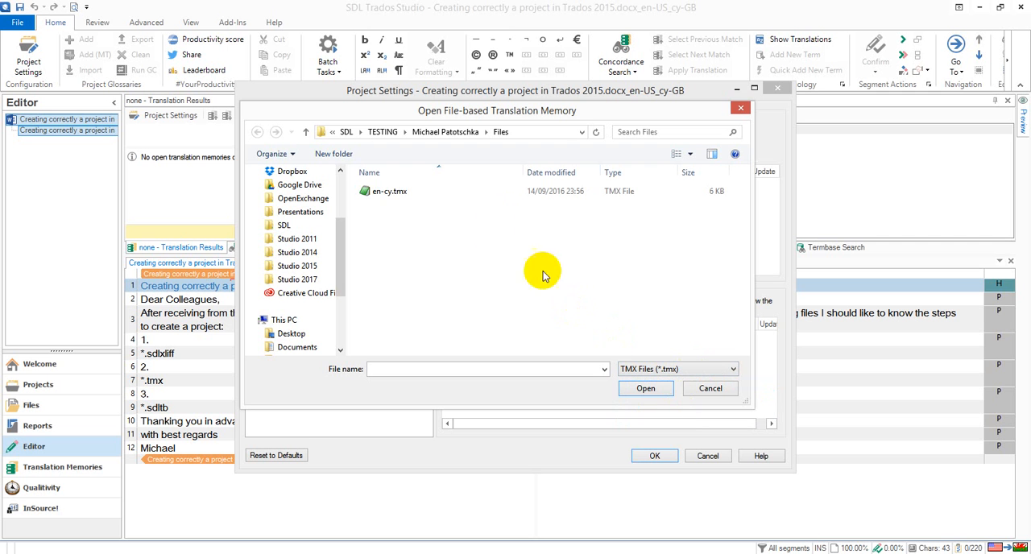
click(409, 193)
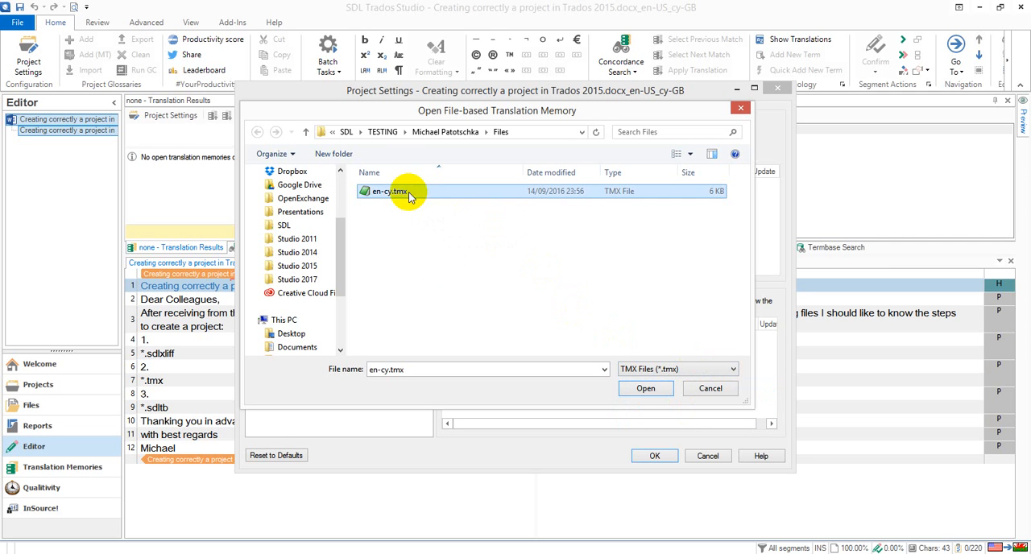
click(645, 388)
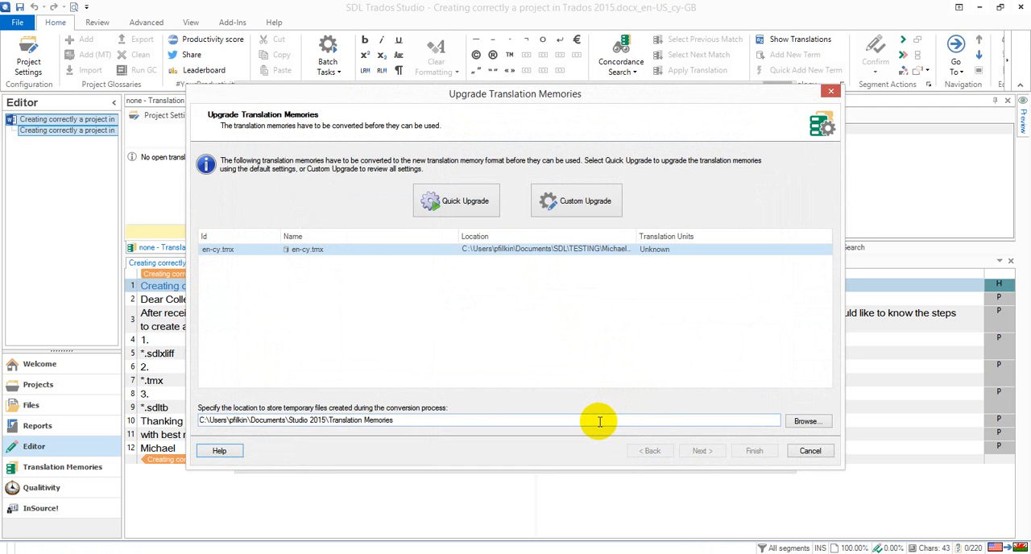
Convert en-cy.tmx with Quick Upgrade, deleting the temporary files, and apply the project settings with the upgraded translation memory
click(474, 204)
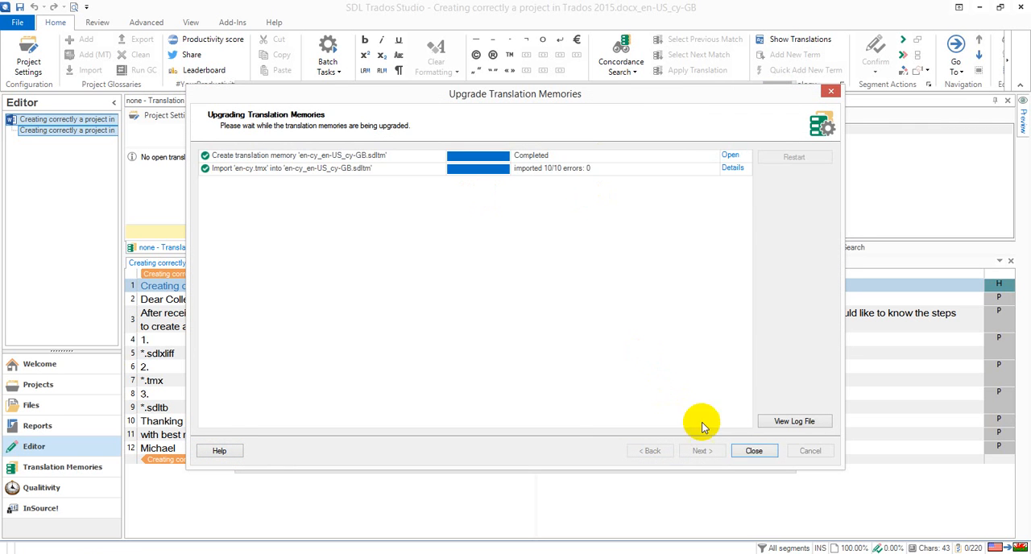
click(755, 452)
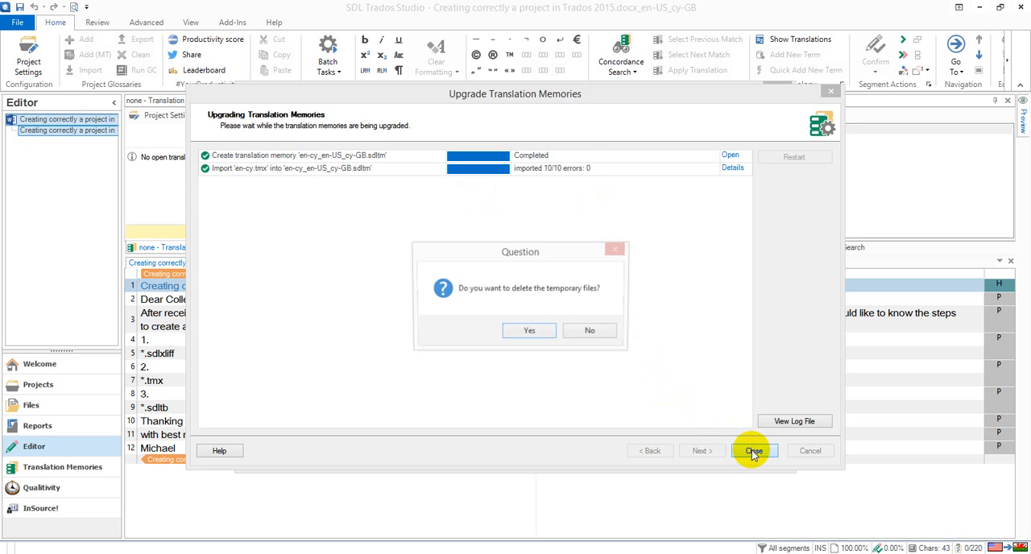
click(530, 332)
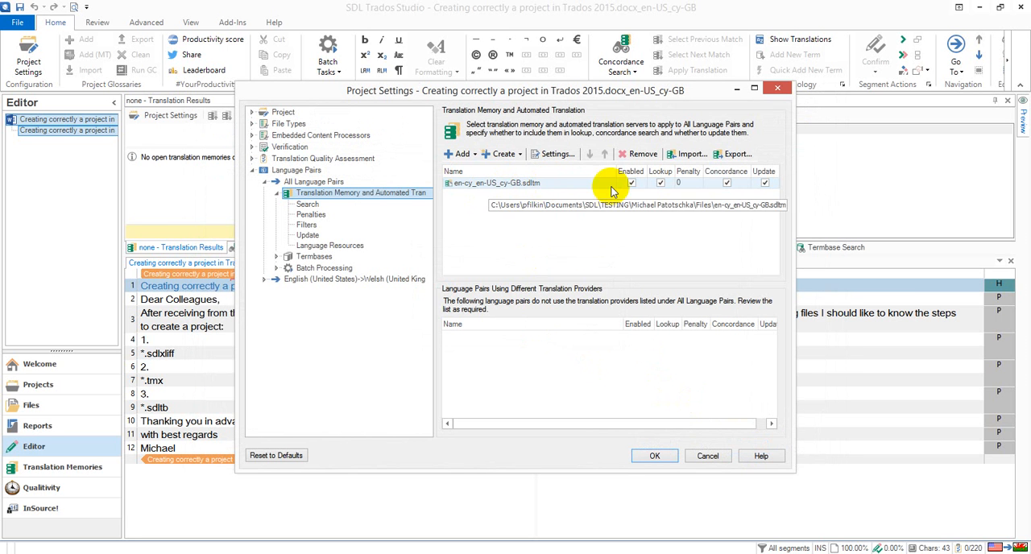
click(644, 187)
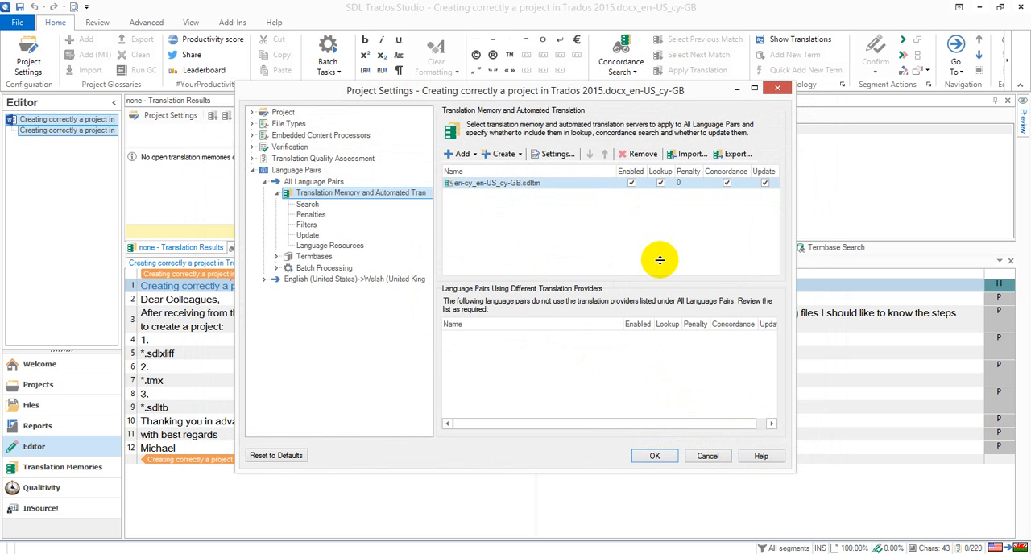
click(655, 456)
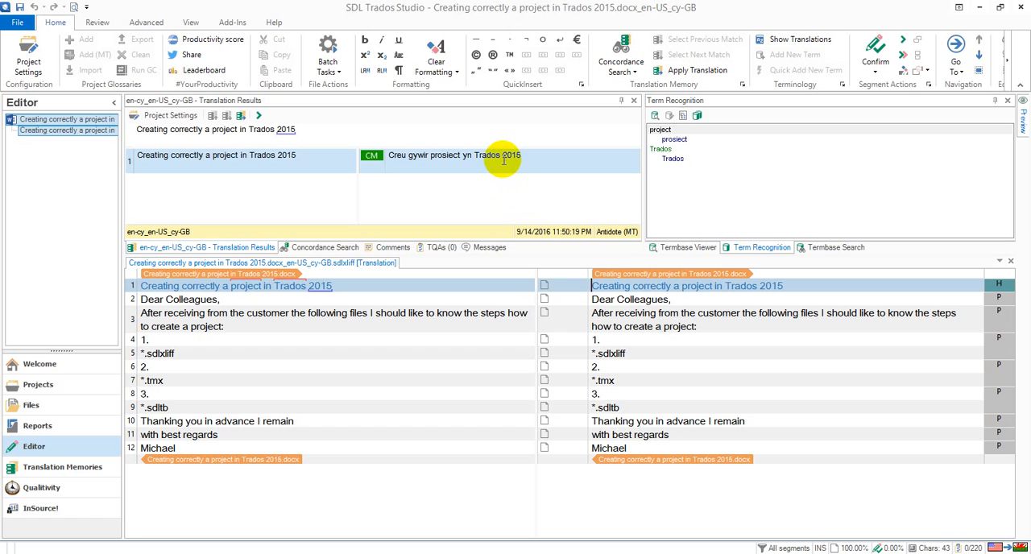
Run the Pre-translate Files batch task on the document with the existing settings and reopen it in the editor
click(331, 62)
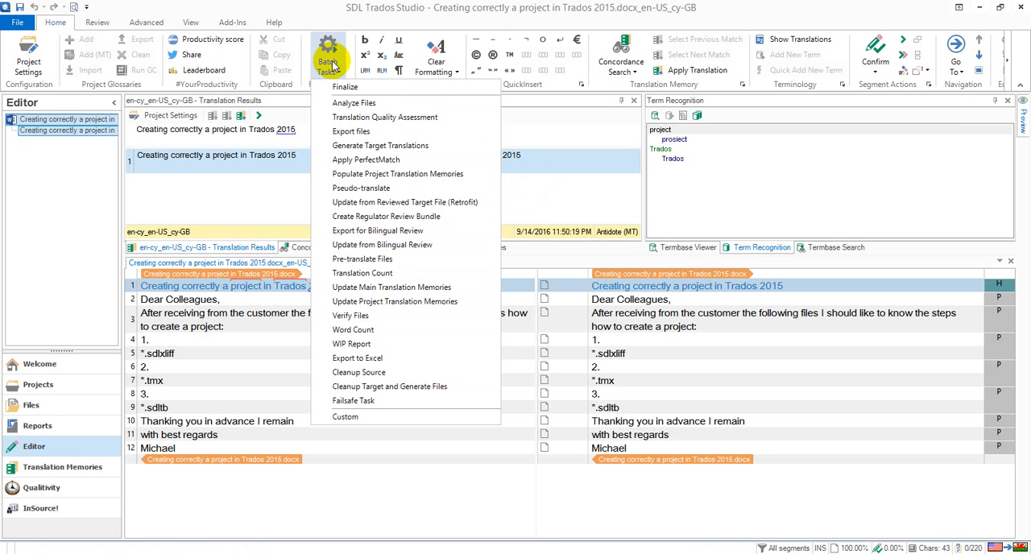
click(375, 259)
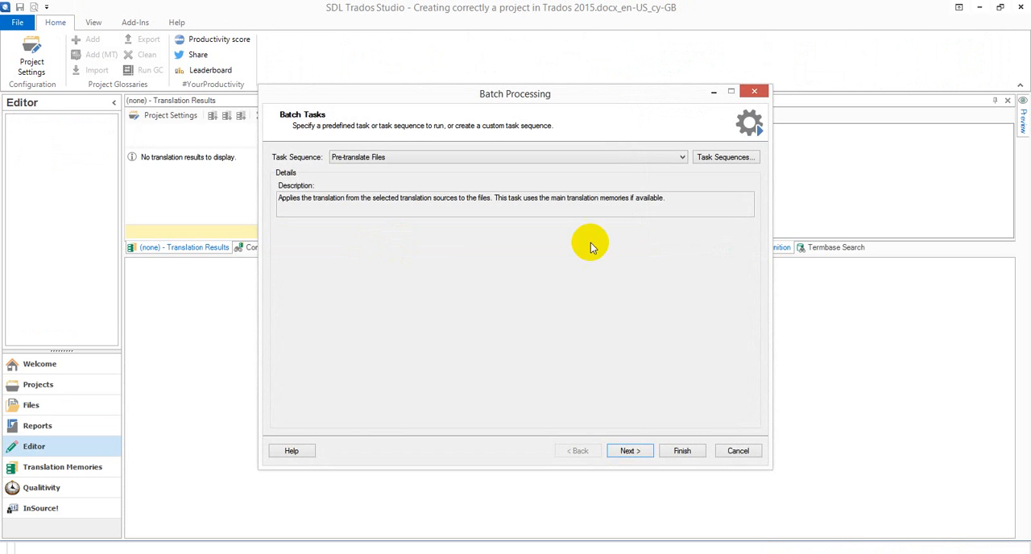
click(630, 451)
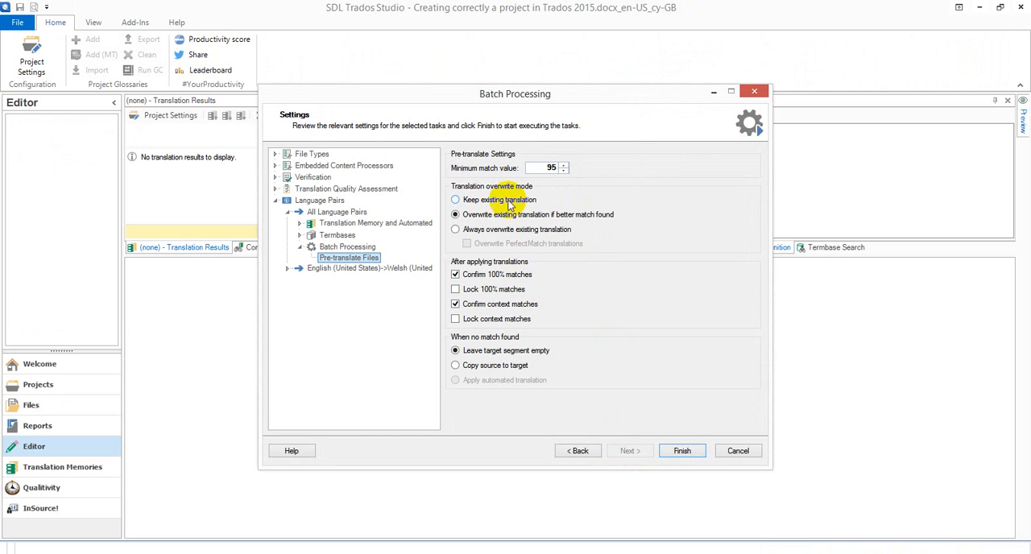
click(691, 453)
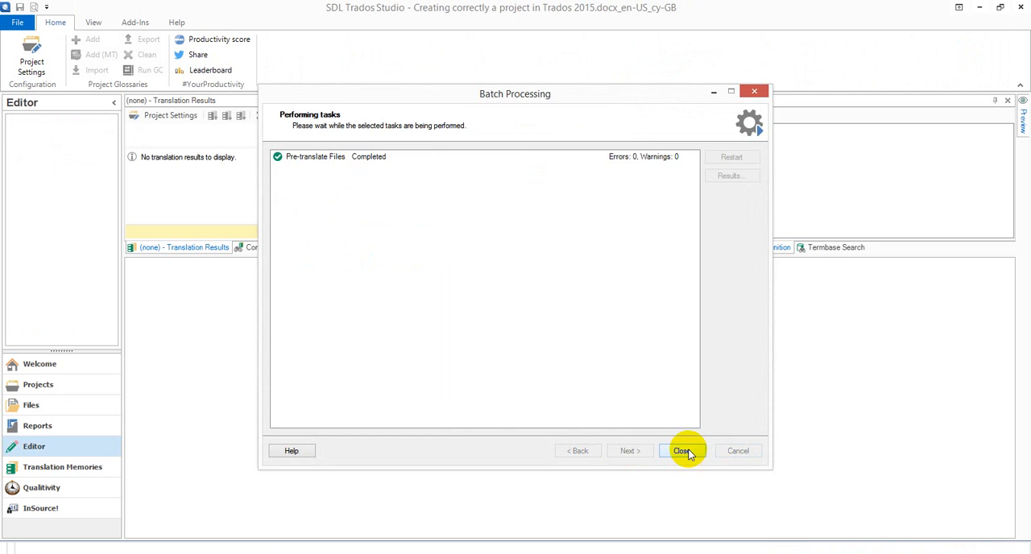
click(684, 450)
click(564, 334)
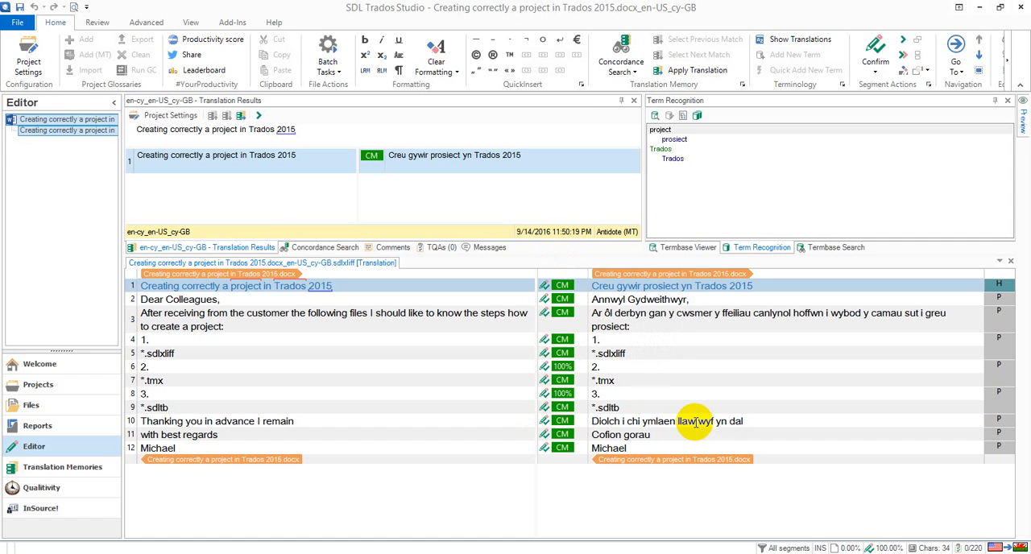
Save the translated target as the Word document Creating correctly a project in Trados 2015.docx in the Files folder
click(17, 22)
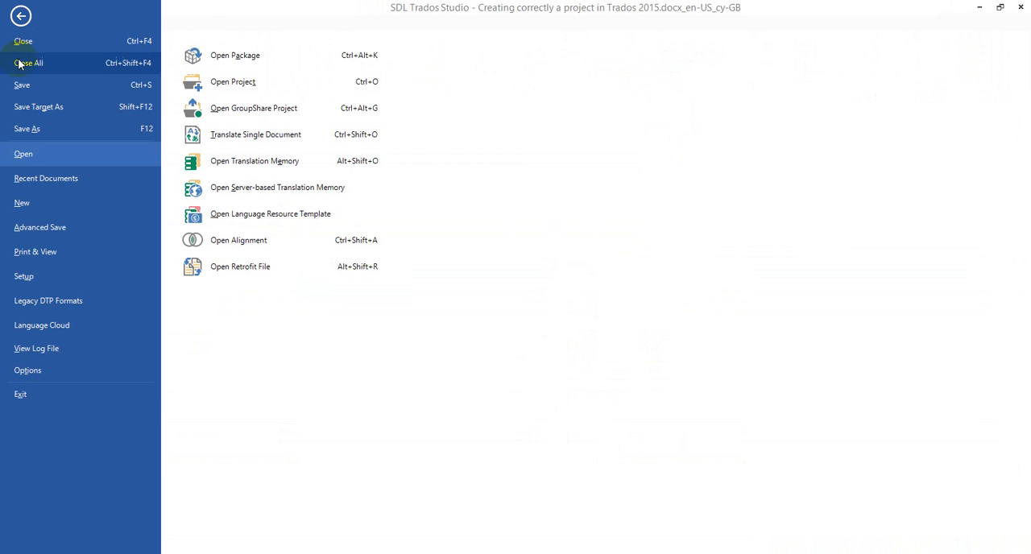
click(34, 107)
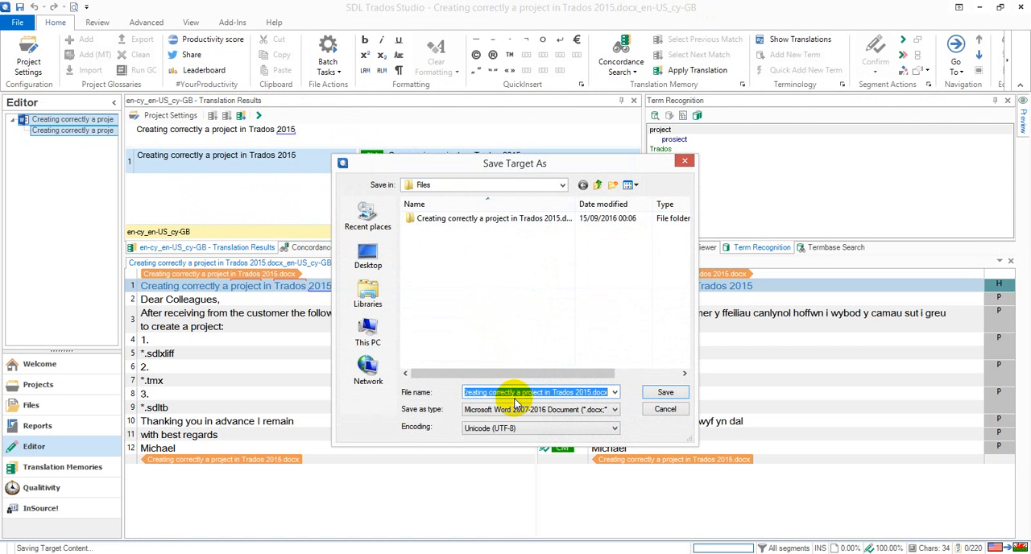
click(666, 393)
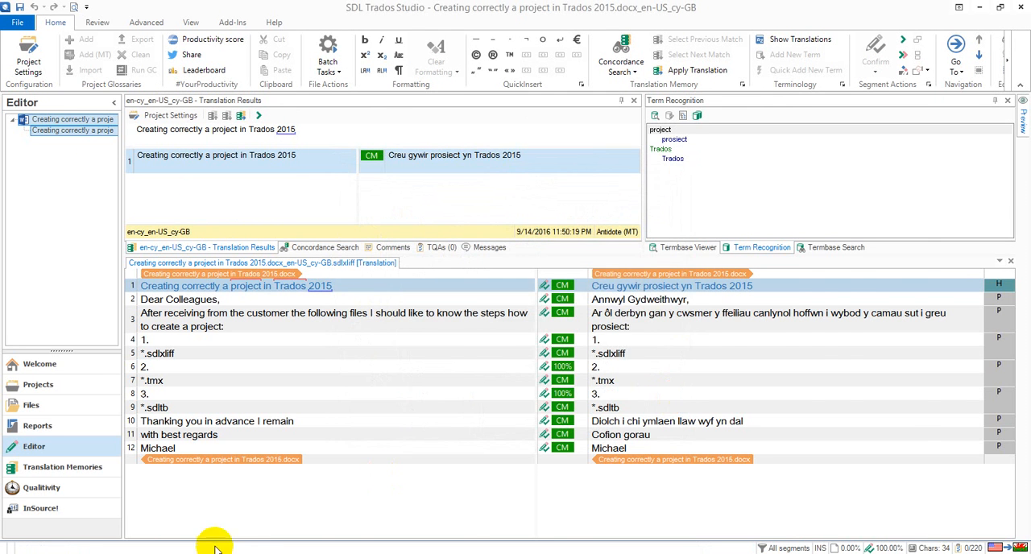
Switch to Total Commander and examine the upgraded translation memory (sdltm) and the project file (sdlproj) in the Files folder
click(364, 553)
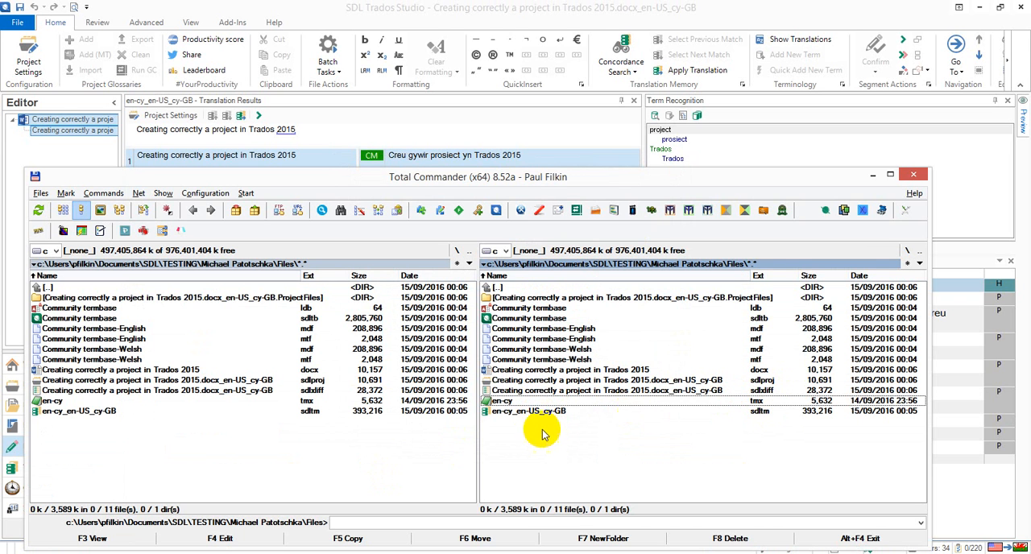
click(539, 412)
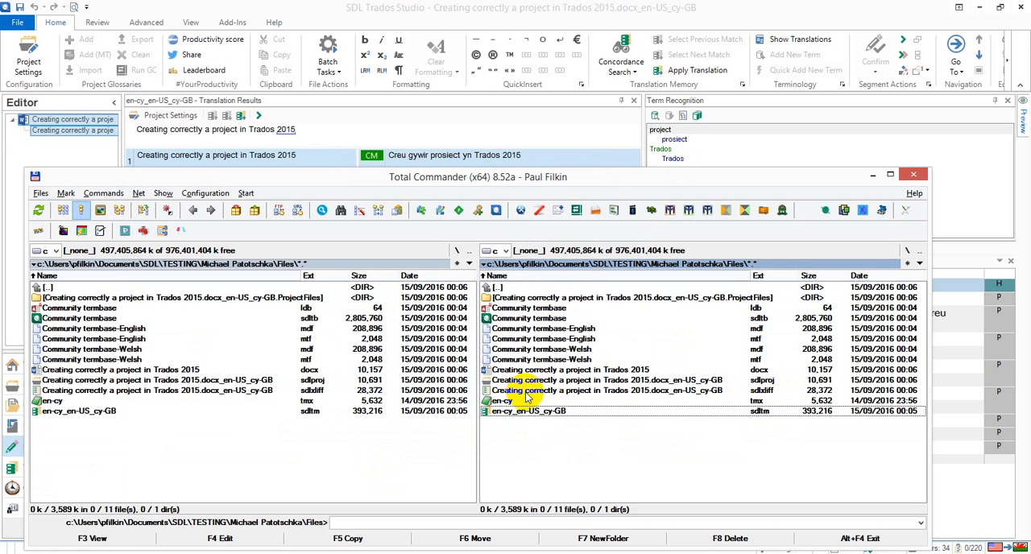
click(530, 381)
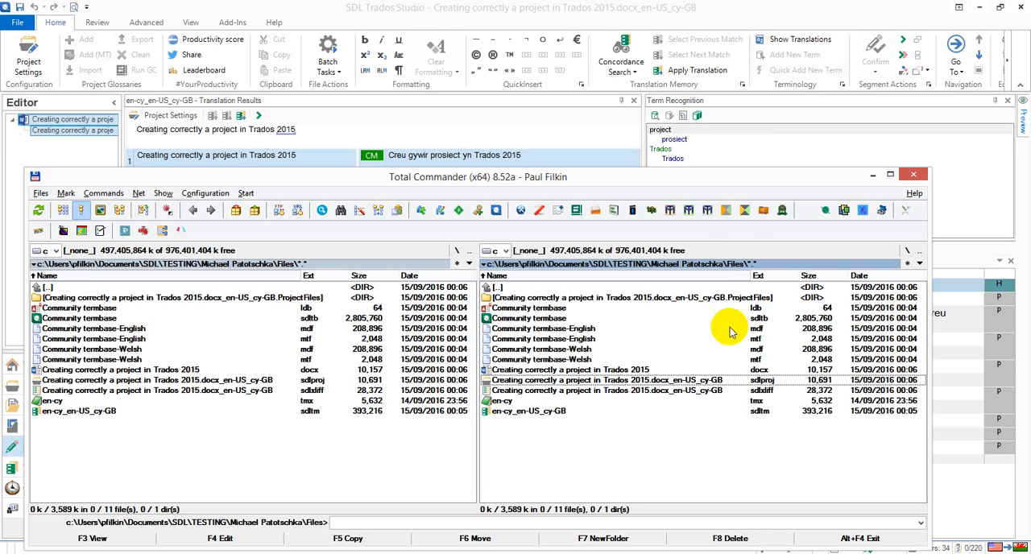
Open the translated document Creating correctly a project in Trados 2015.docx in Word to check the Welsh text, and close Word
click(574, 370)
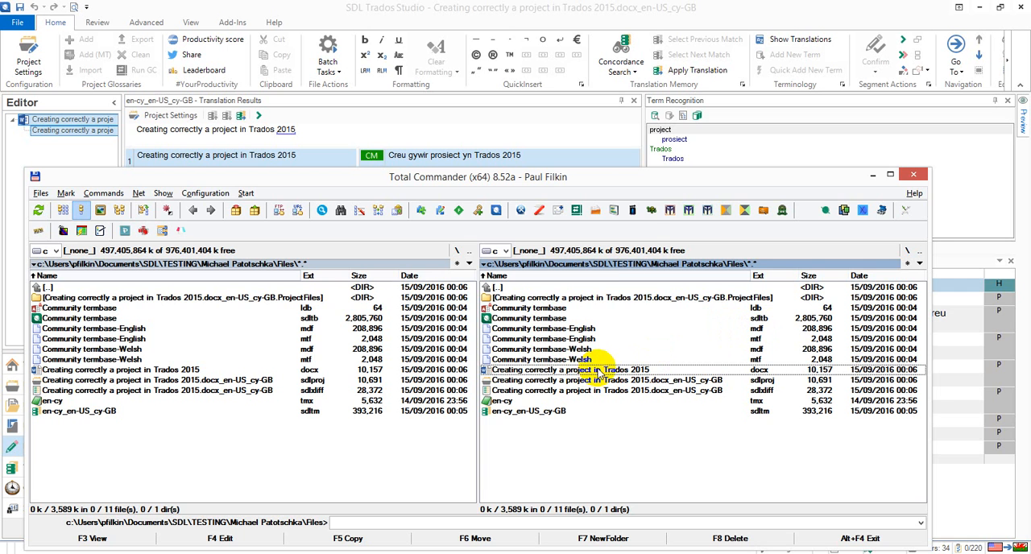
double_click(599, 370)
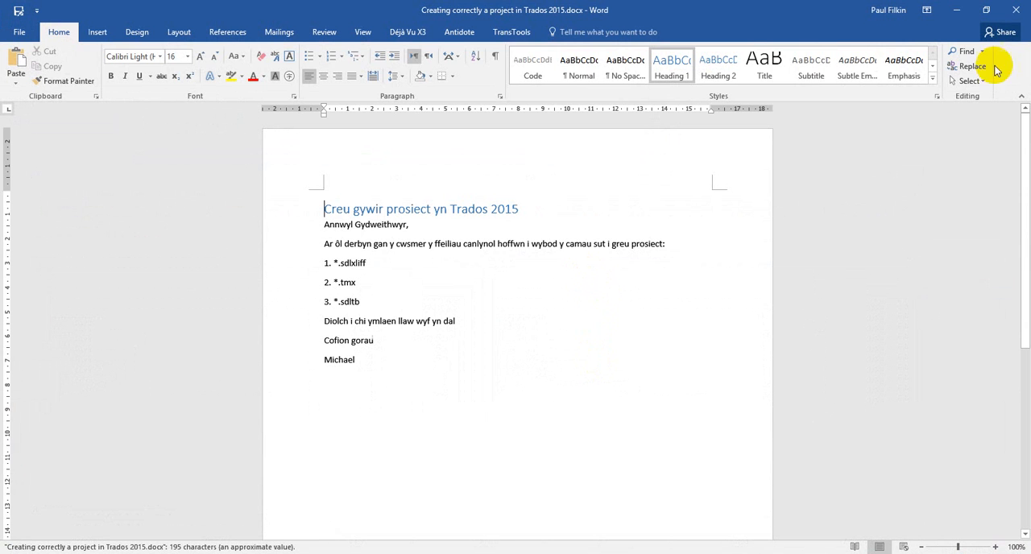
click(1016, 10)
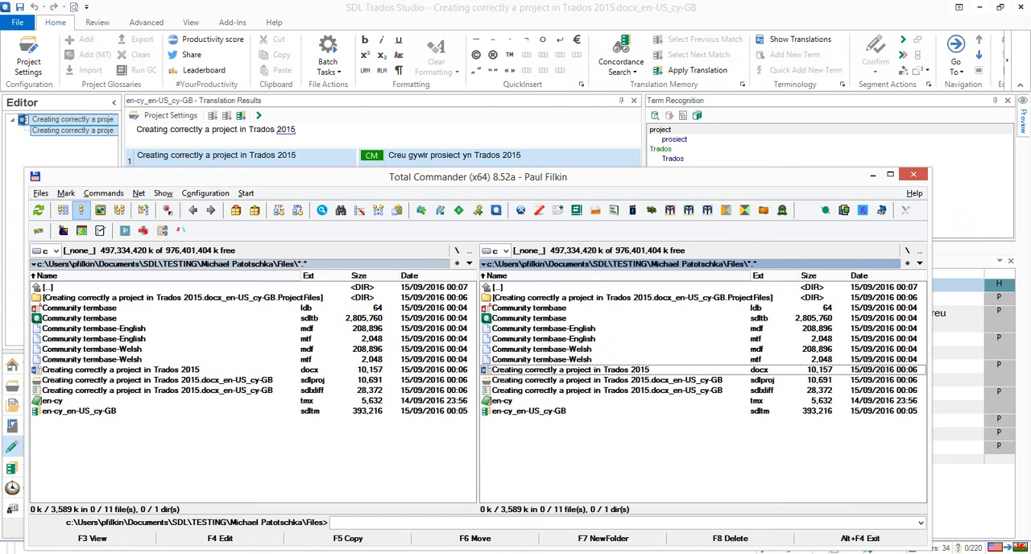